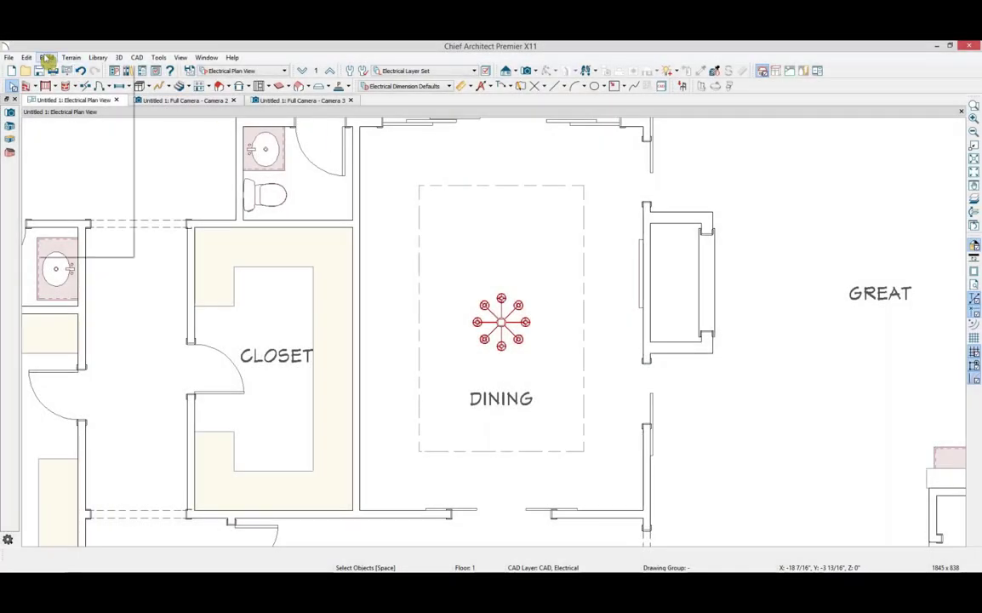
Step: Draw a horizontal rope light about 2'-7" long just below the dashed ceiling outline in the dining room
left_click(47, 57)
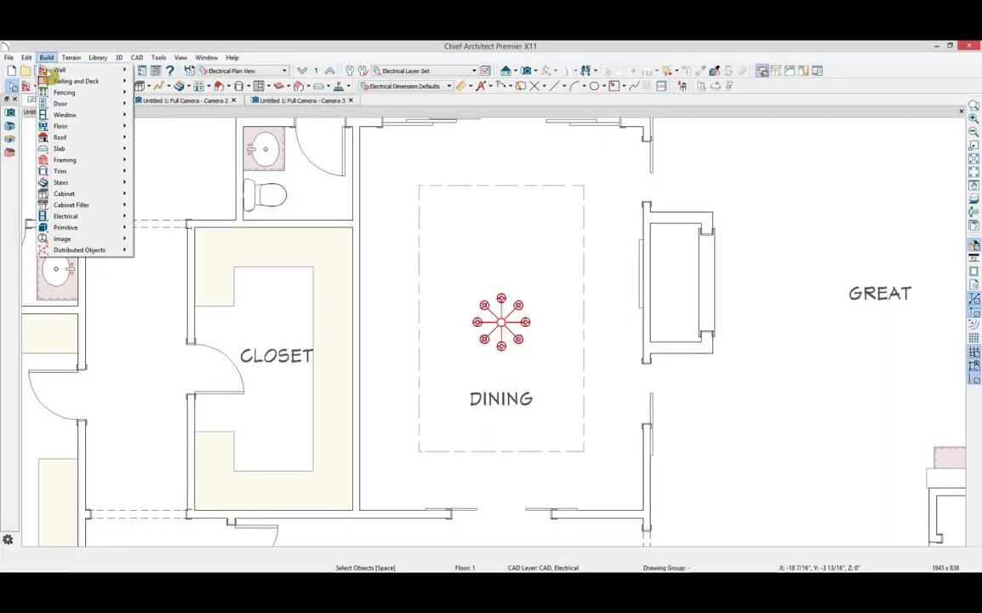
mouse_move(90, 218)
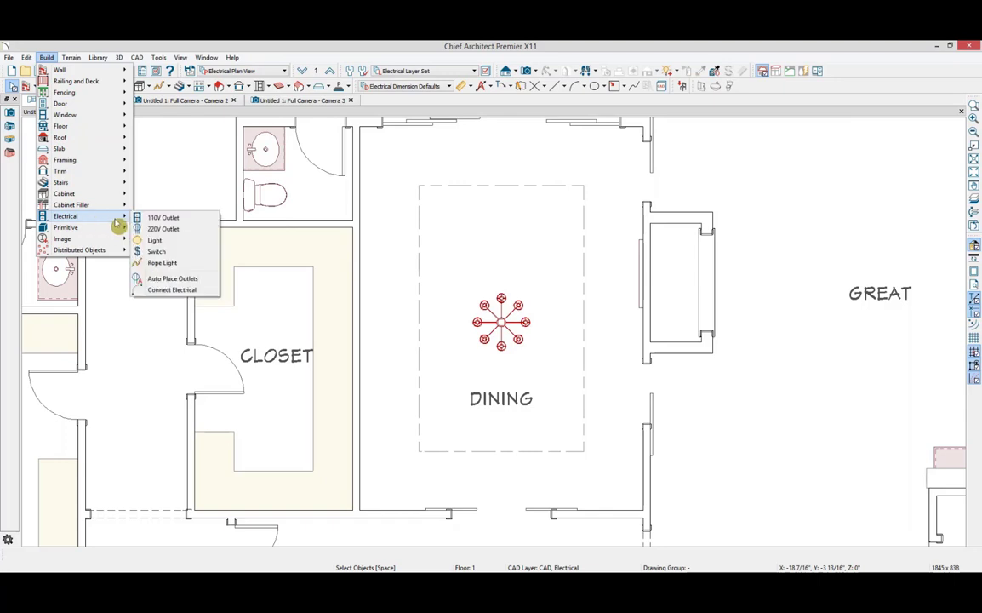
left_click(146, 260)
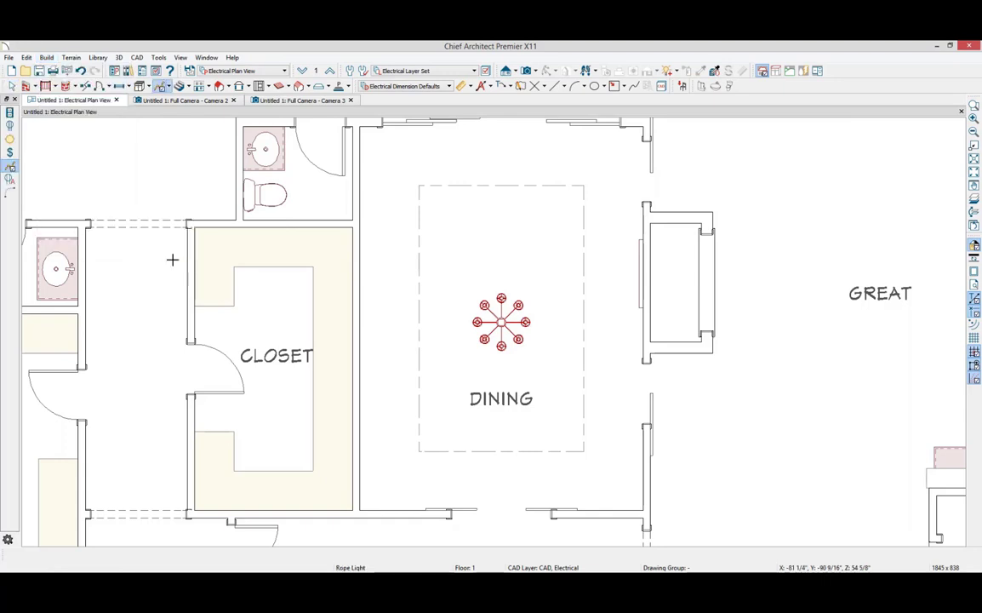
left_click(419, 481)
left_click(470, 481)
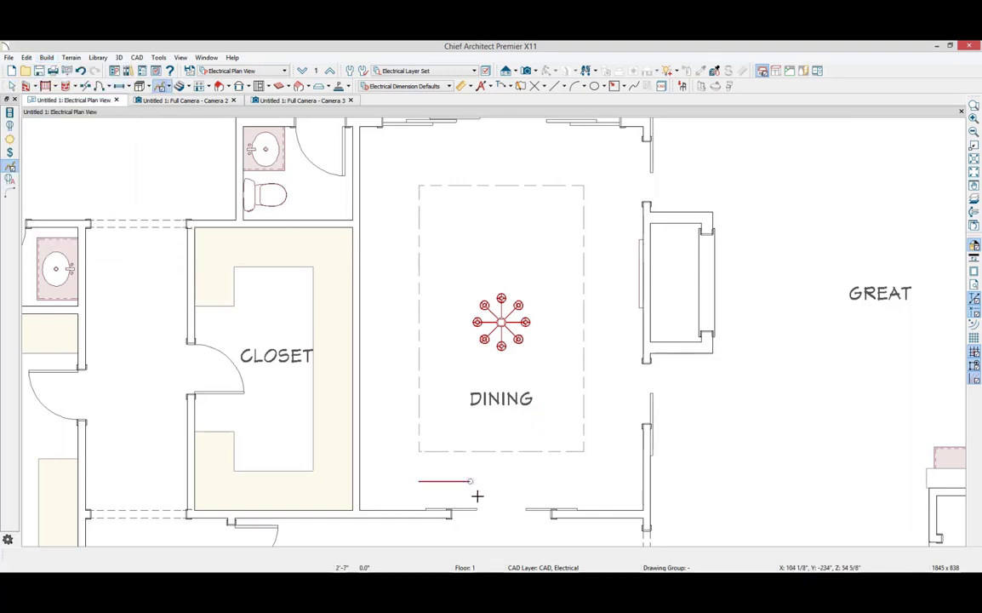
scroll(459, 490, "up", 5)
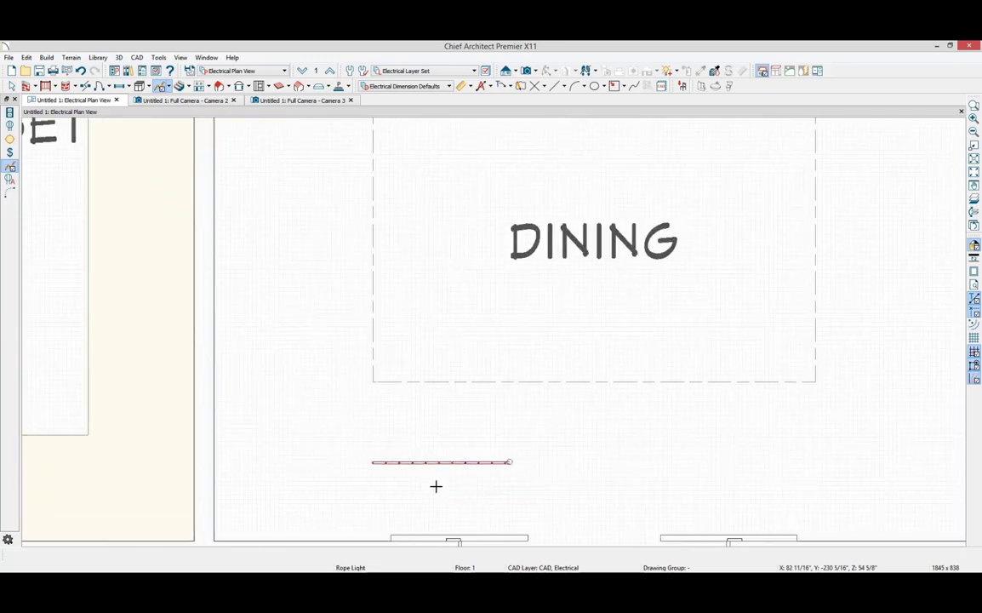
key("space")
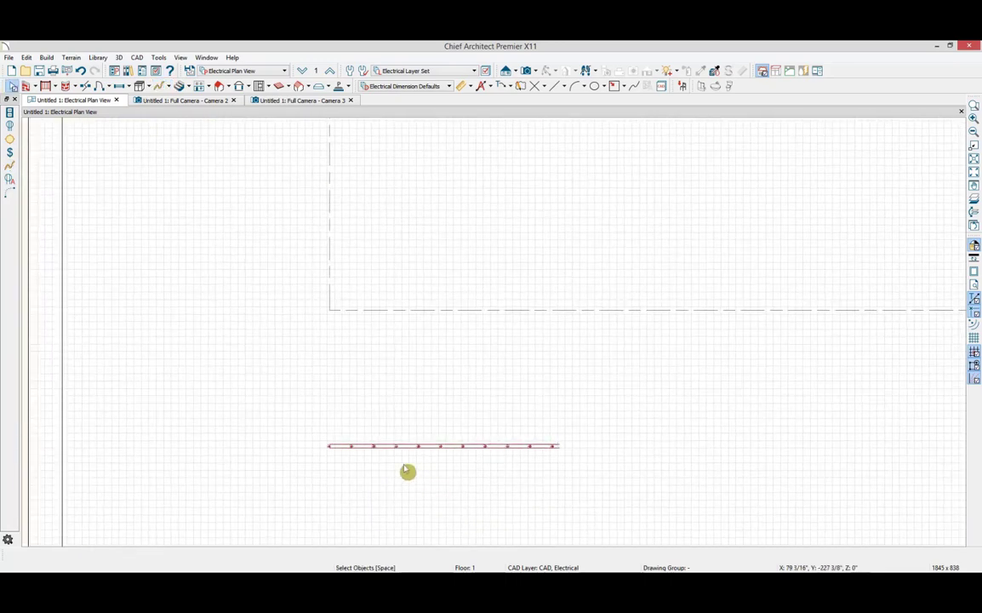
Step: Break the rope light near its middle and shift its right-hand segment up 7" to form a stepped line
left_click(467, 446)
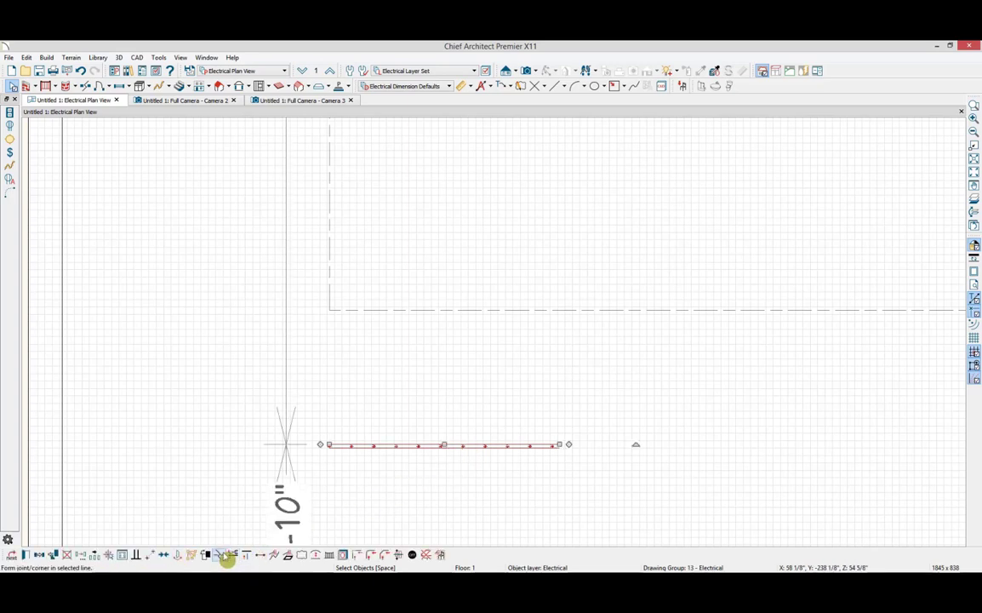
left_click(438, 475)
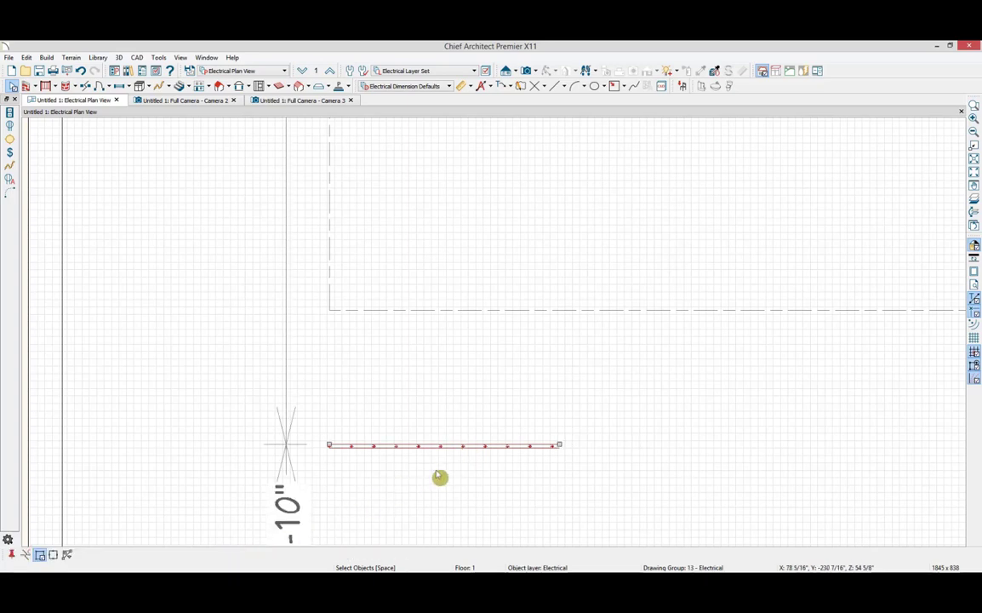
left_click(513, 444)
left_click_drag(511, 445, 510, 393)
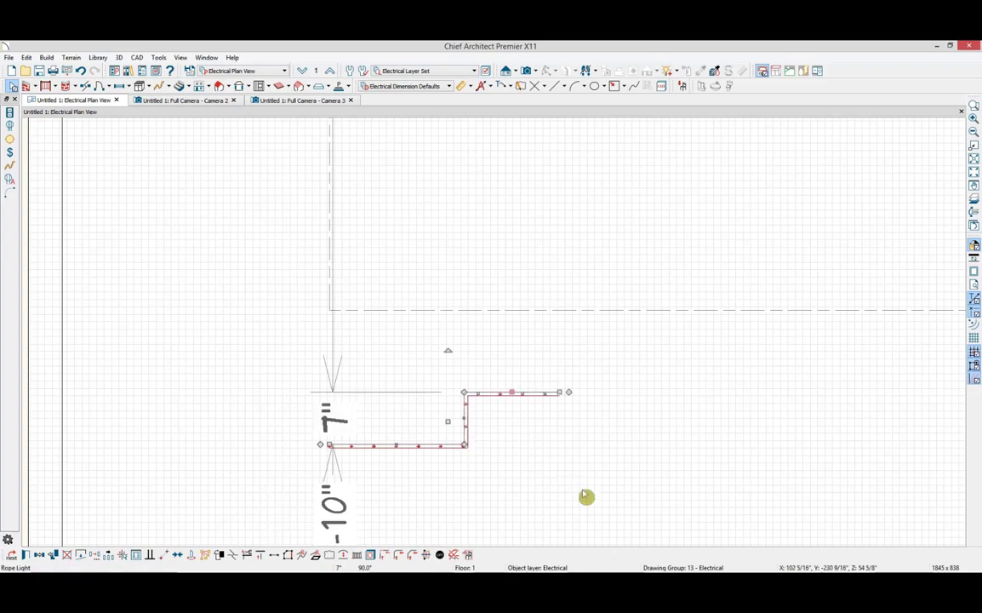
Step: Create a full camera view in the dining room looking towards the rope light and the sliding barn doors
scroll(596, 469, "down", 4)
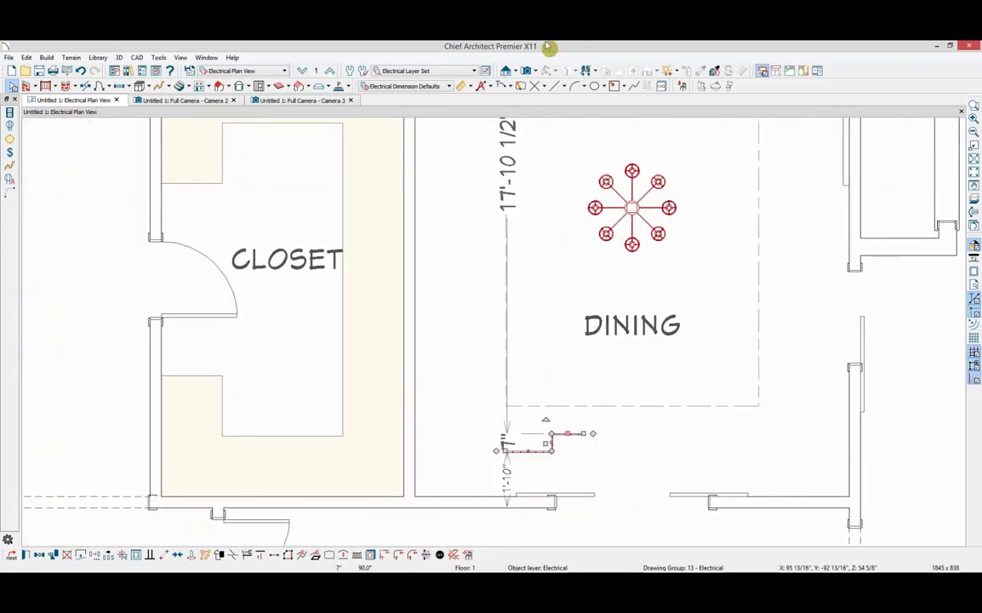
left_click(528, 71)
left_click_drag(465, 269, 474, 282)
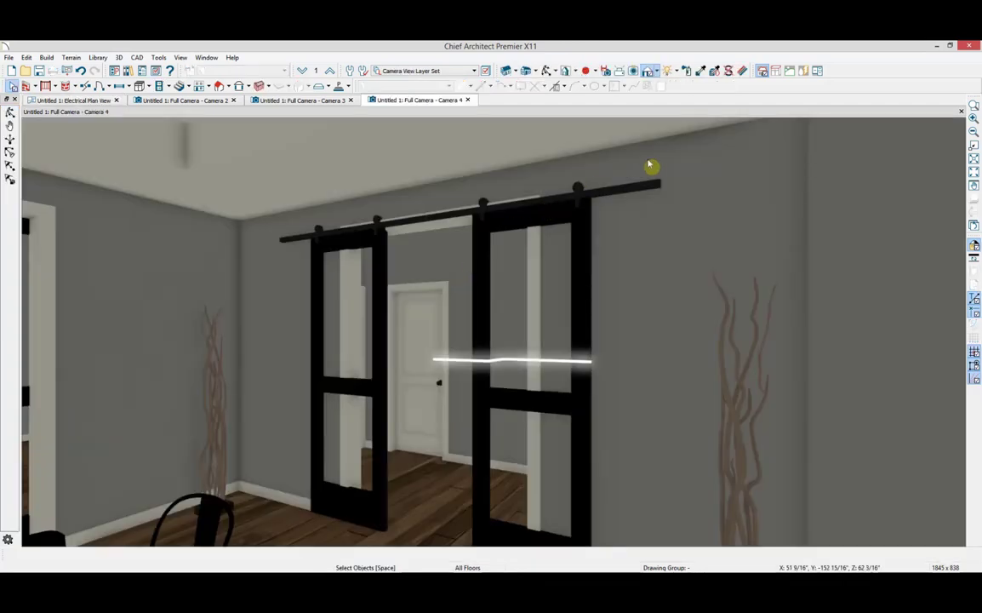
Step: Set the active camera's rendering technique to Physically Based and review its maximum lights and light source list
left_click(124, 57)
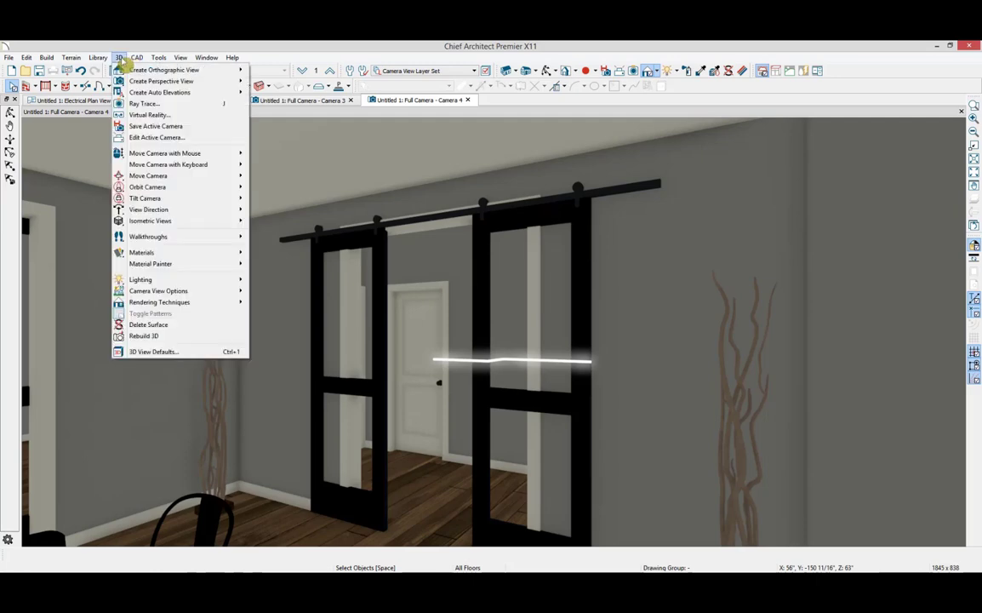
left_click(136, 140)
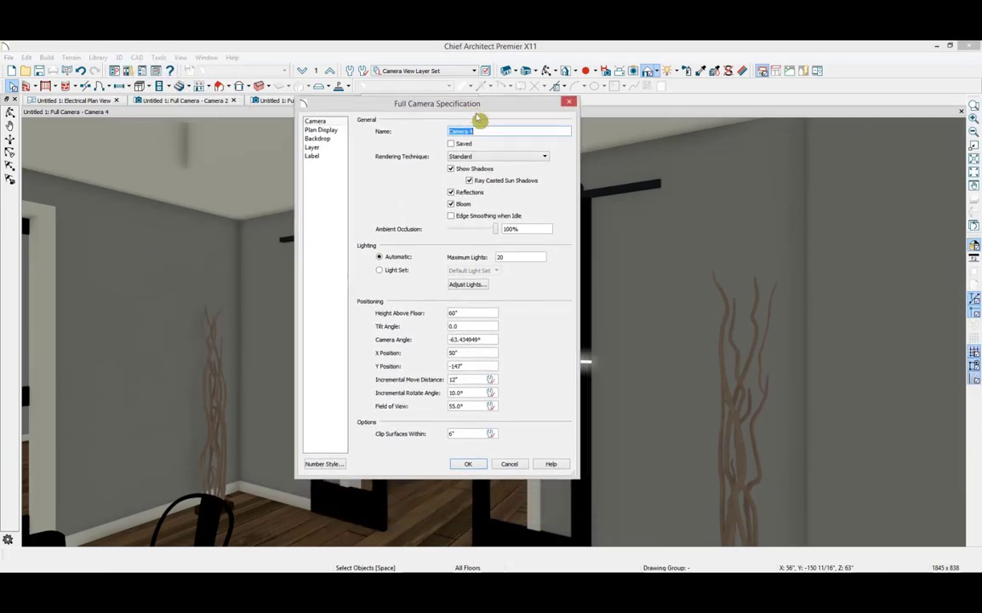
left_click(498, 156)
left_click(478, 235)
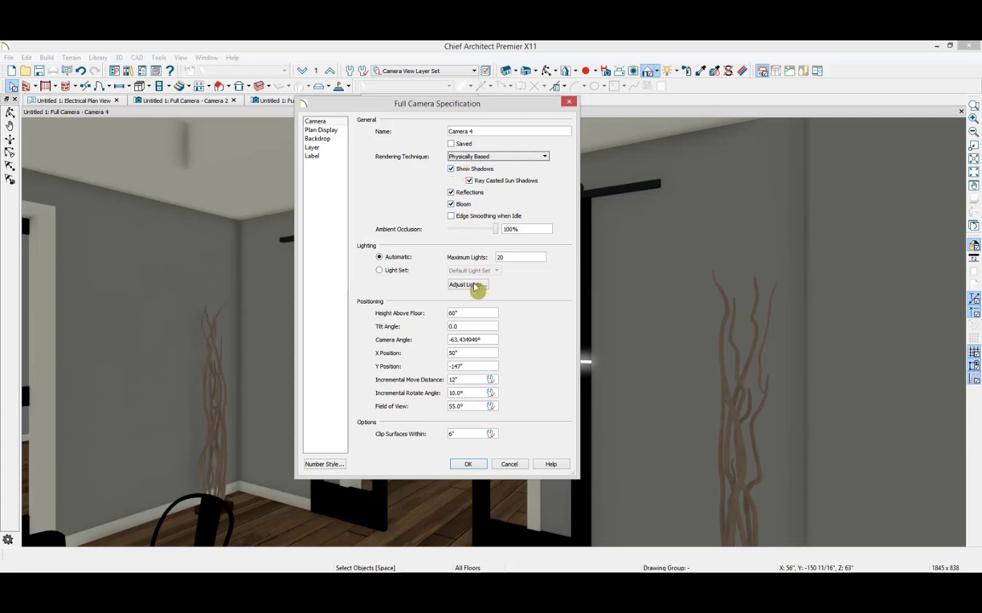
double_click(500, 257)
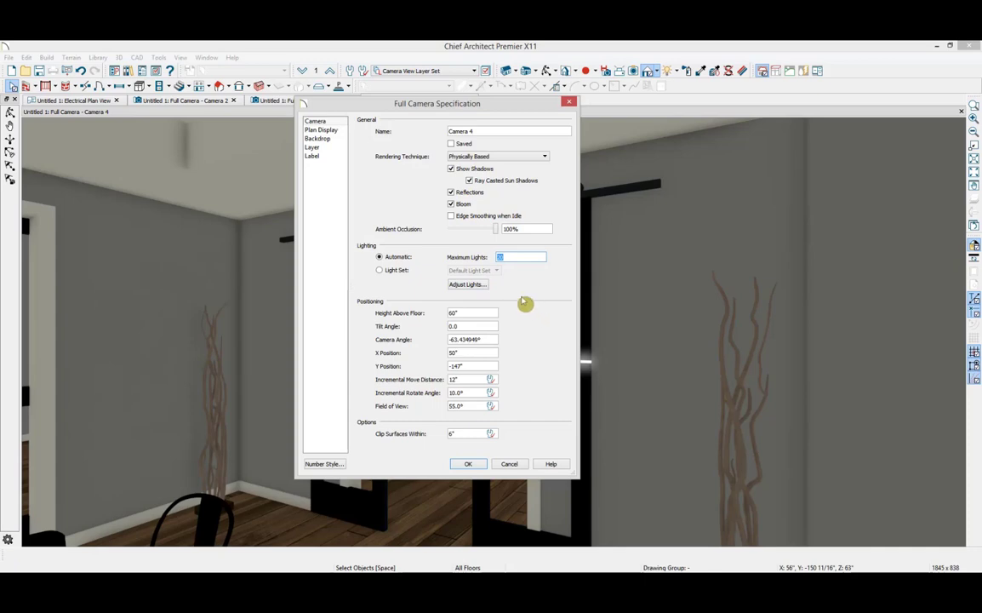
left_click(468, 285)
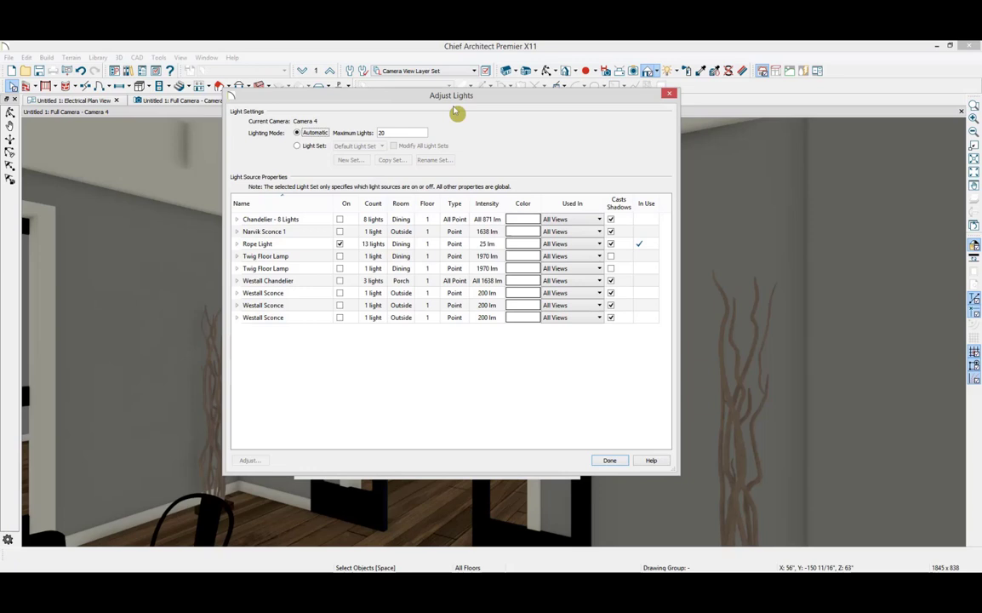
left_click(610, 460)
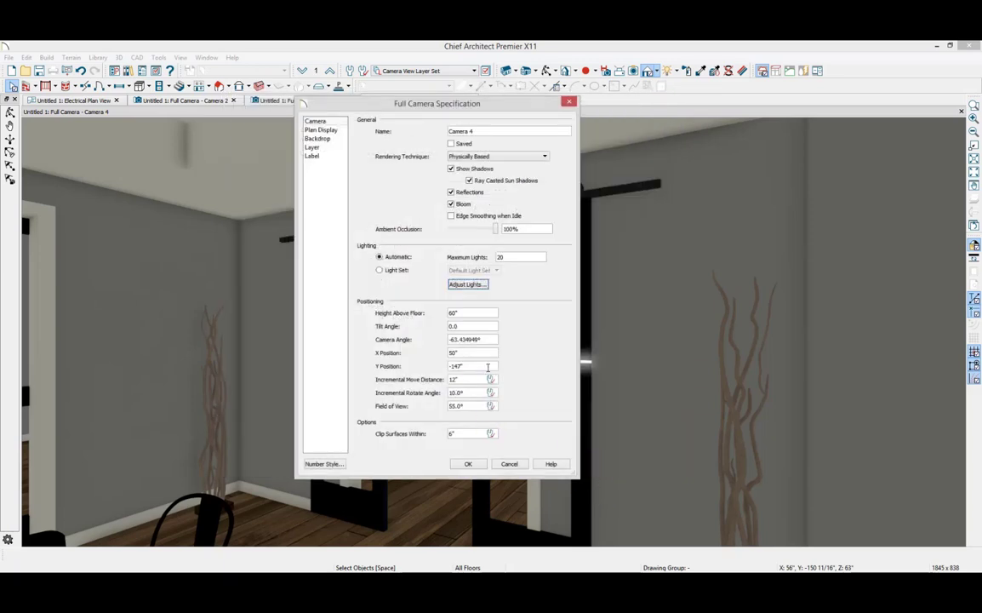
left_click(468, 464)
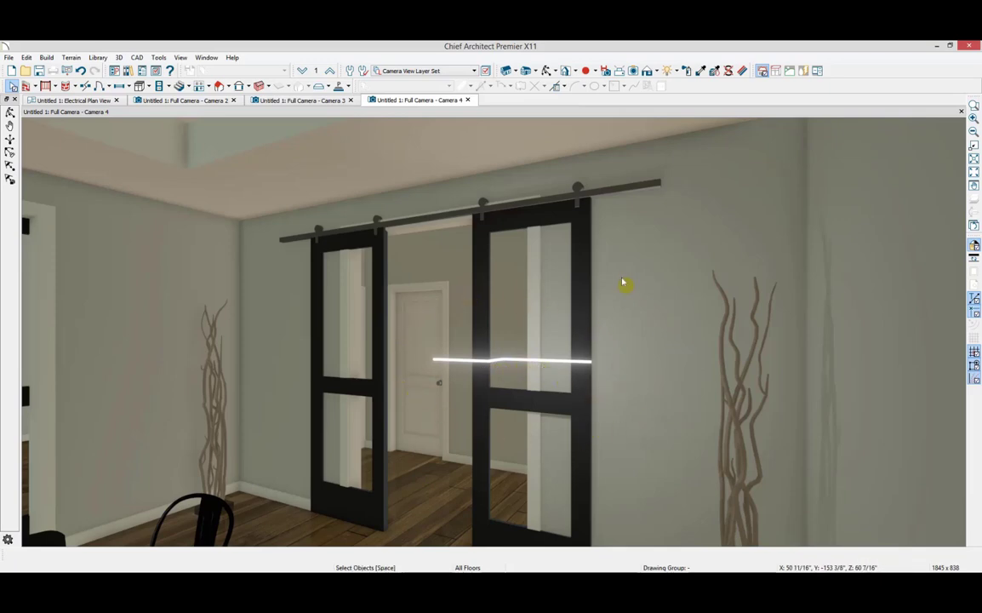
Step: Open the rope light's specification and set its height off finished floor to 116"
left_click(508, 364)
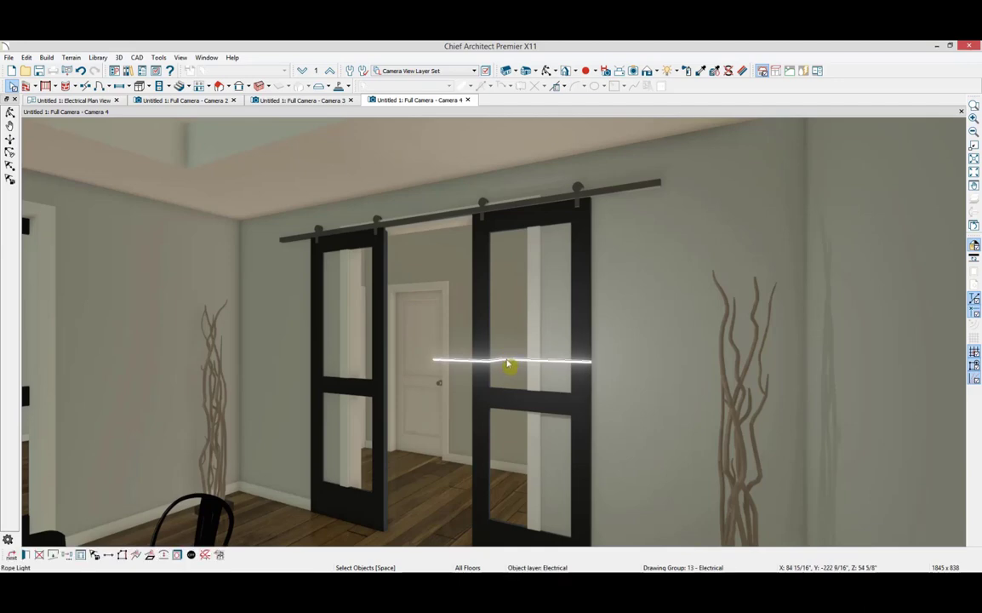
double_click(508, 364)
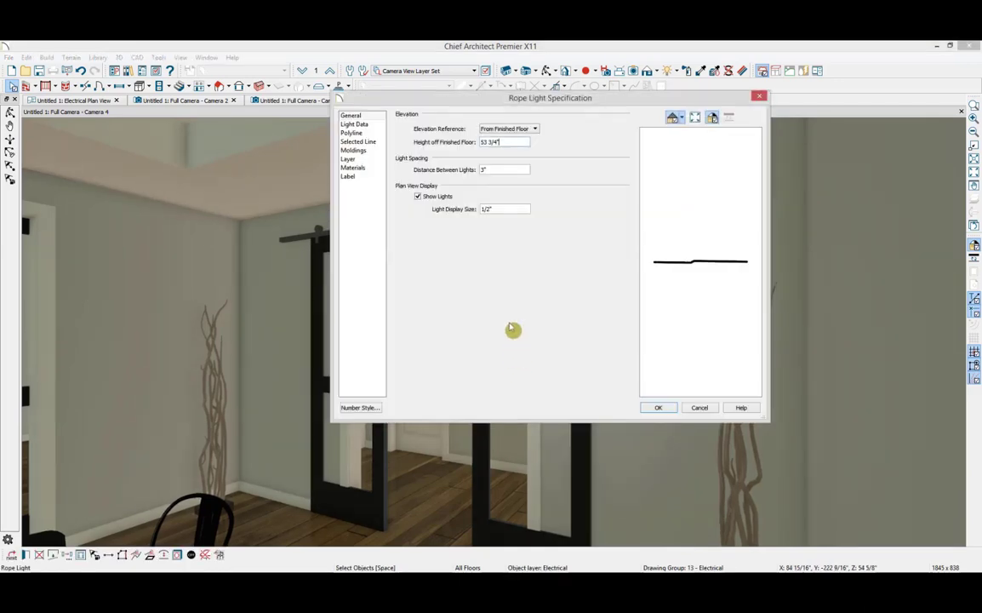
left_click_drag(514, 142, 469, 140)
left_click_drag(481, 210, 509, 253)
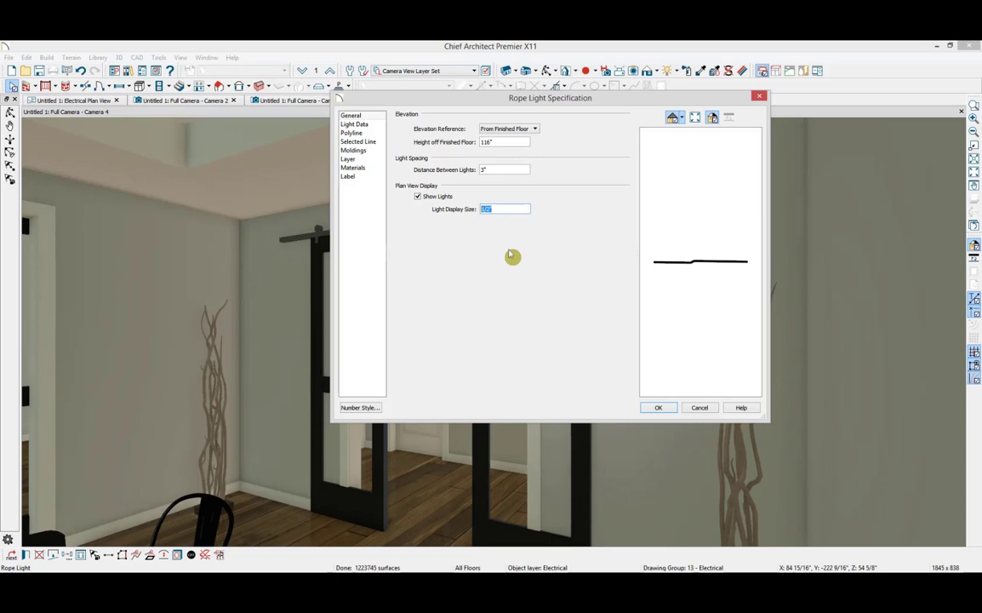
Step: Examine the intensity value and lumen presets in the rope light's light data, keeping Custom Lumens
left_click(375, 126)
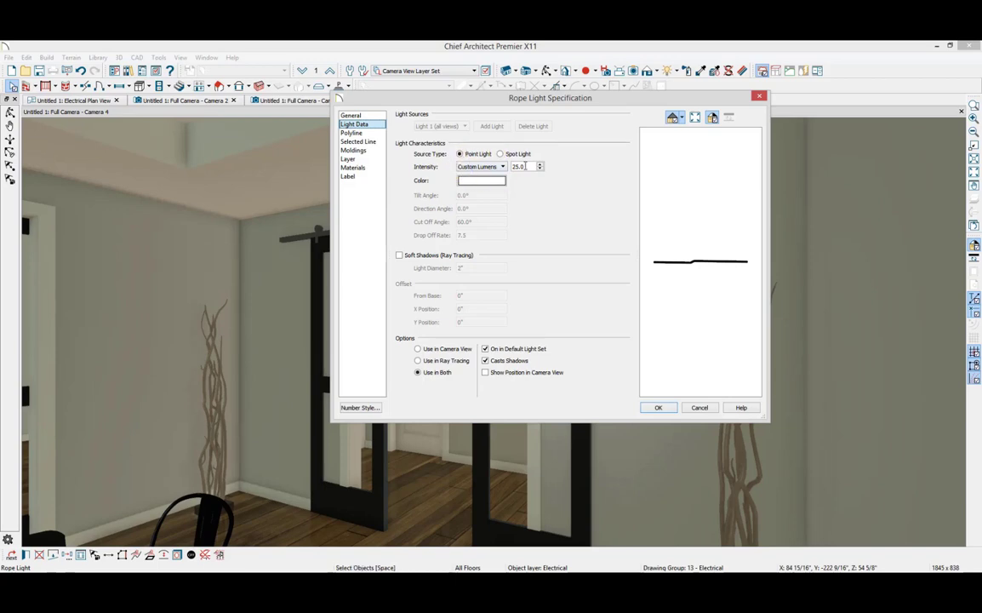
double_click(515, 167)
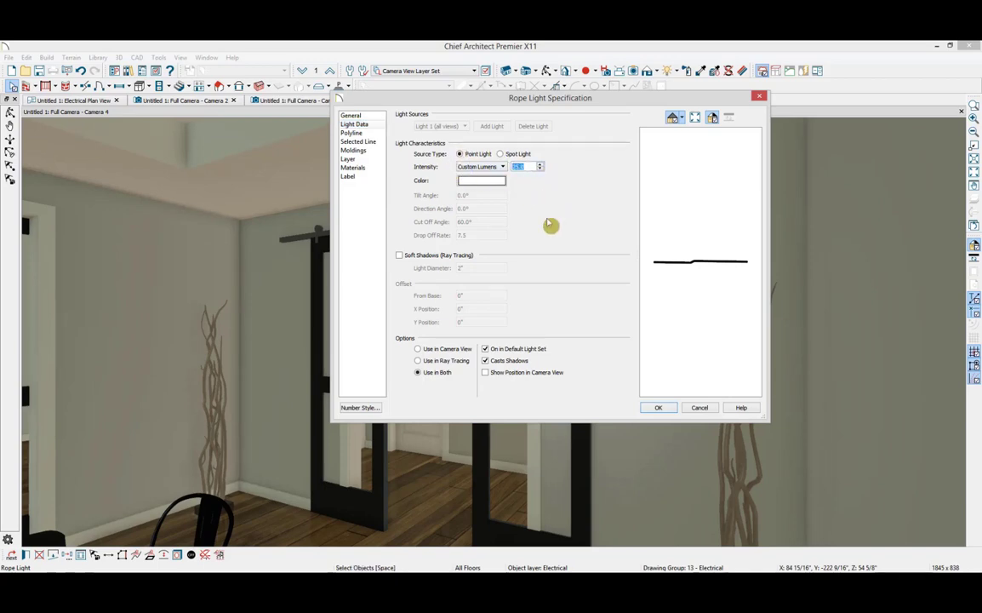
left_click(502, 167)
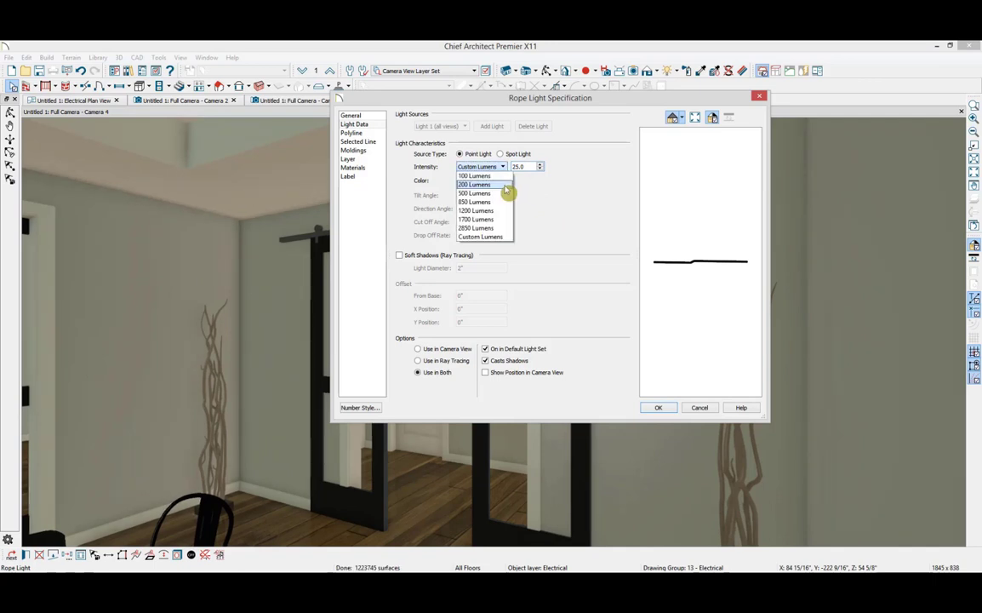
left_click(480, 236)
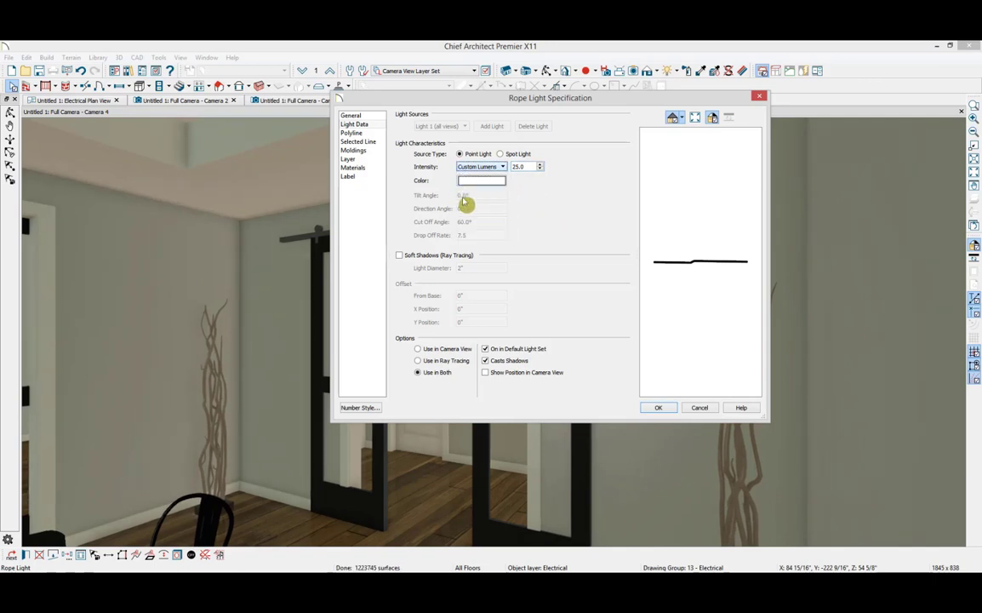
Step: Try Spot Light as the rope light's source type, view the light color choices, and restore Point Light
left_click(511, 154)
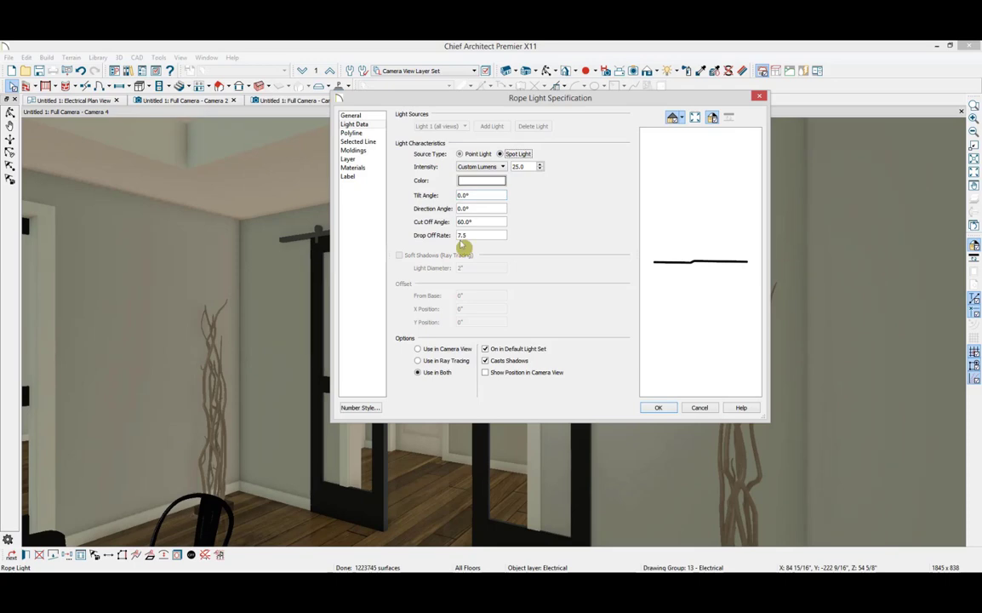
left_click(482, 181)
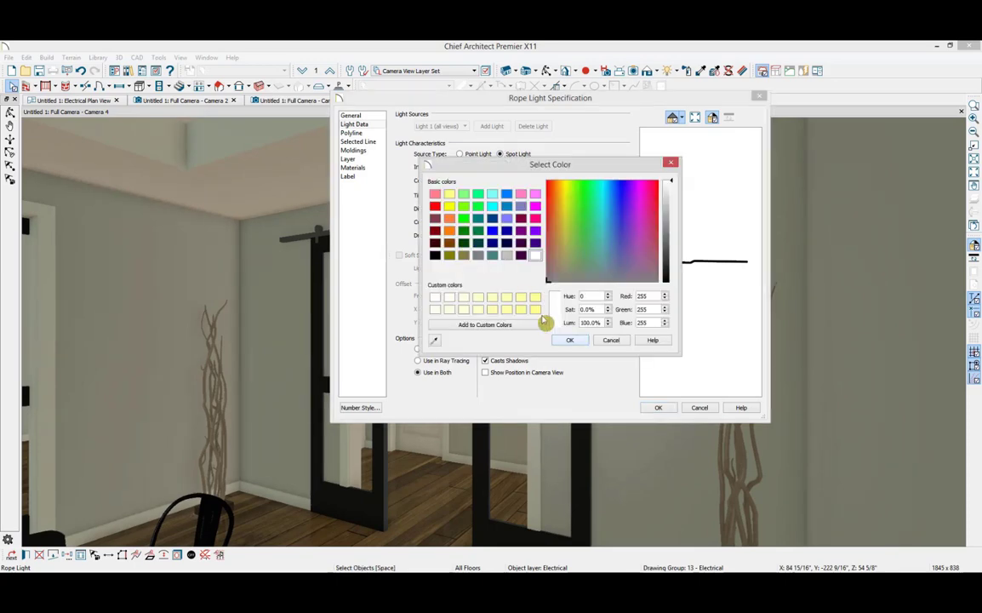
left_click(574, 341)
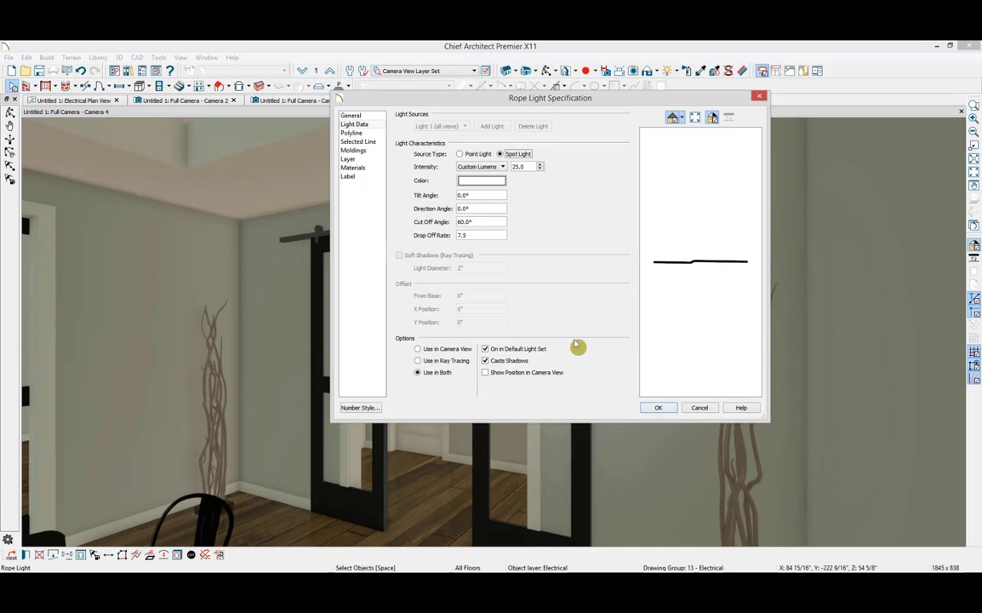
left_click(474, 155)
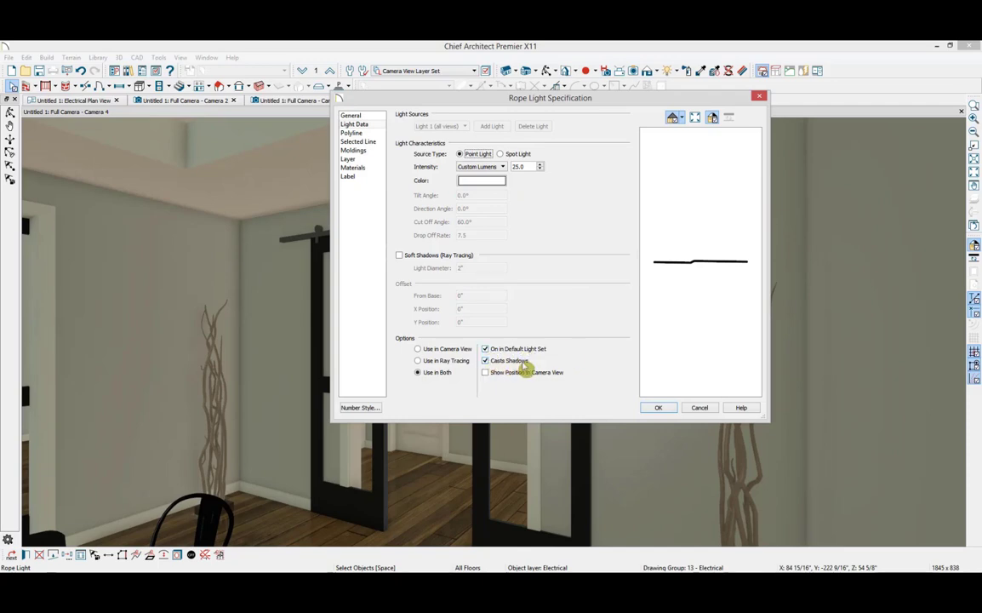
Step: Replace the rope light's molding profile with Tubing Round from the core catalog's Brackets and Channels
left_click(361, 150)
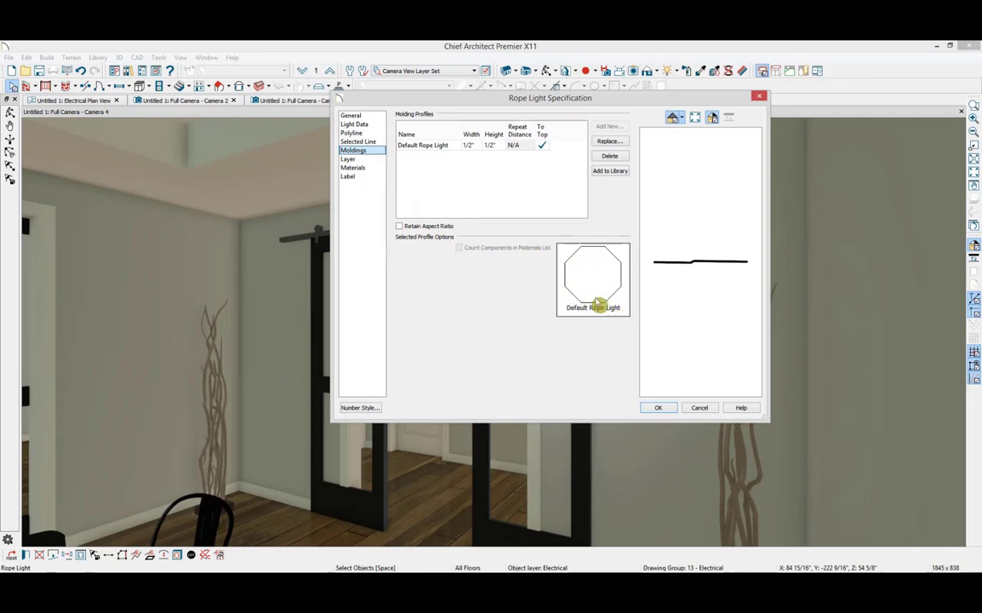
left_click(451, 143)
left_click(499, 147)
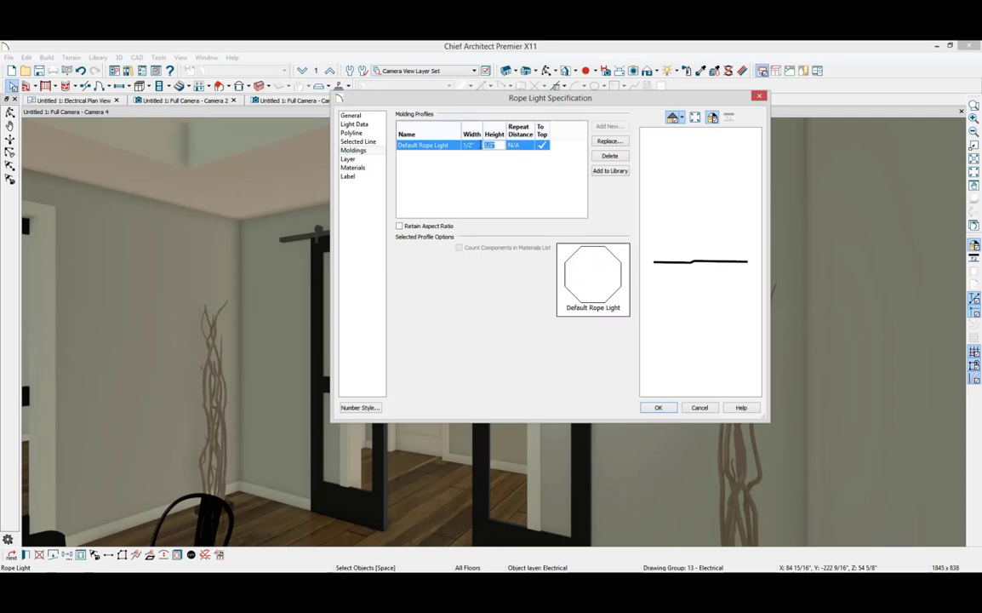
left_click(612, 141)
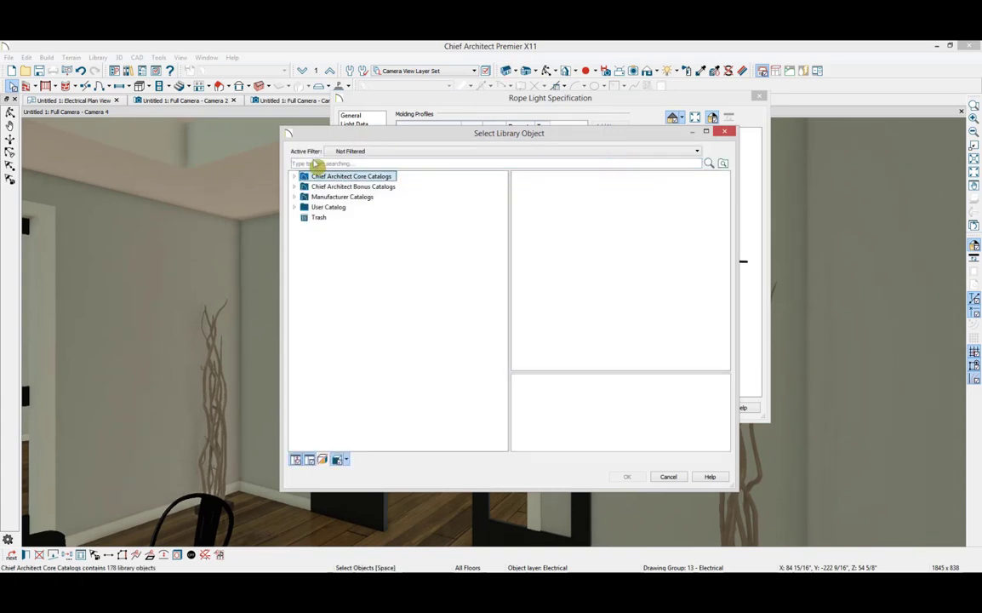
left_click(294, 177)
left_click(305, 187)
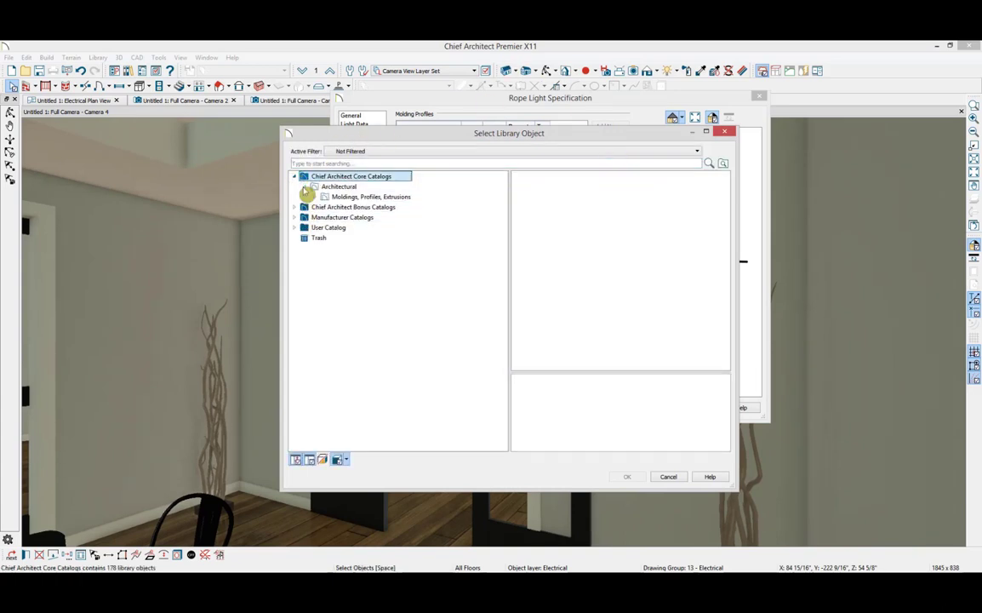
left_click(315, 196)
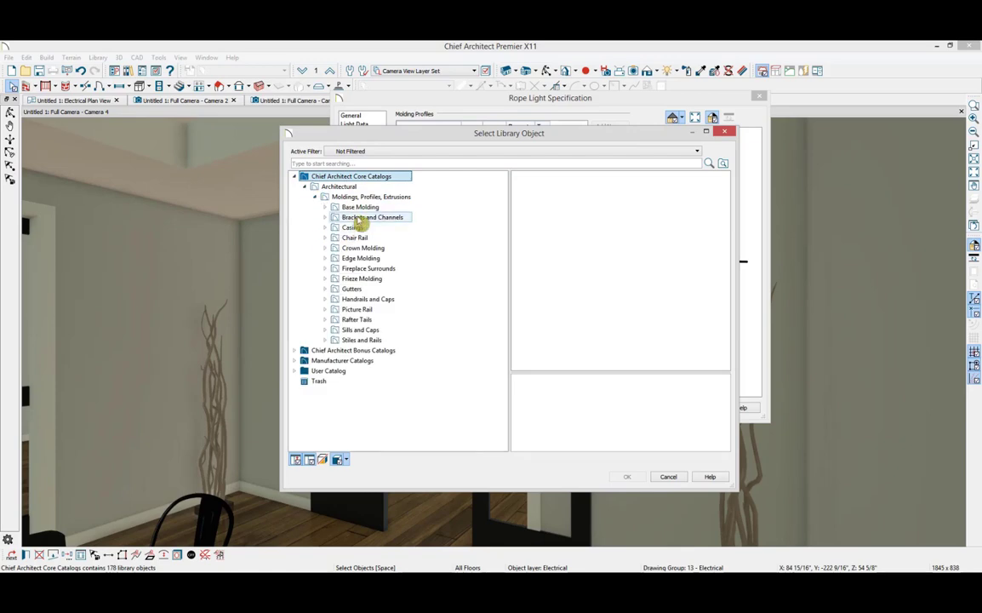
left_click(351, 218)
left_click(534, 331)
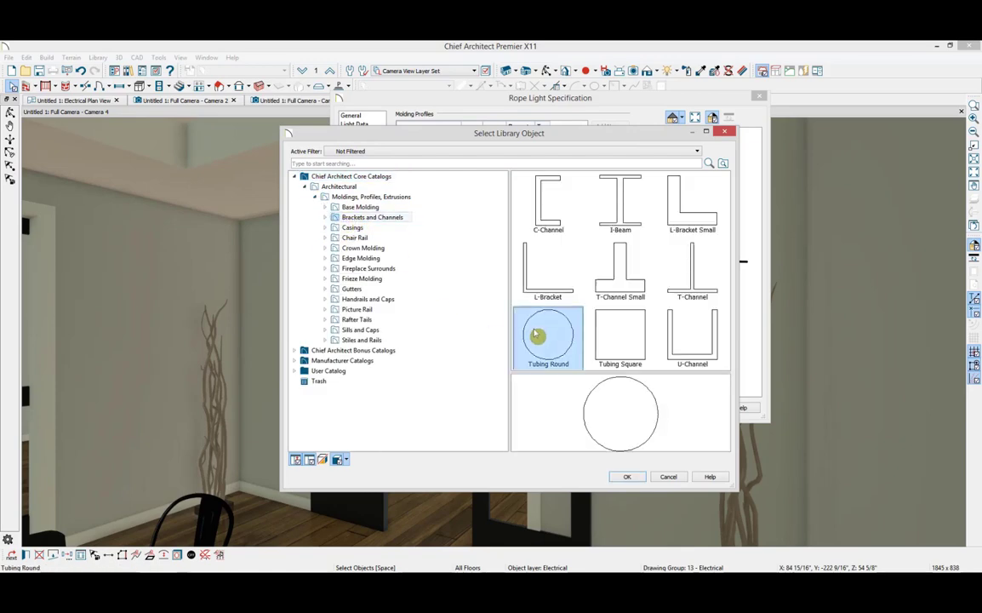
left_click(629, 476)
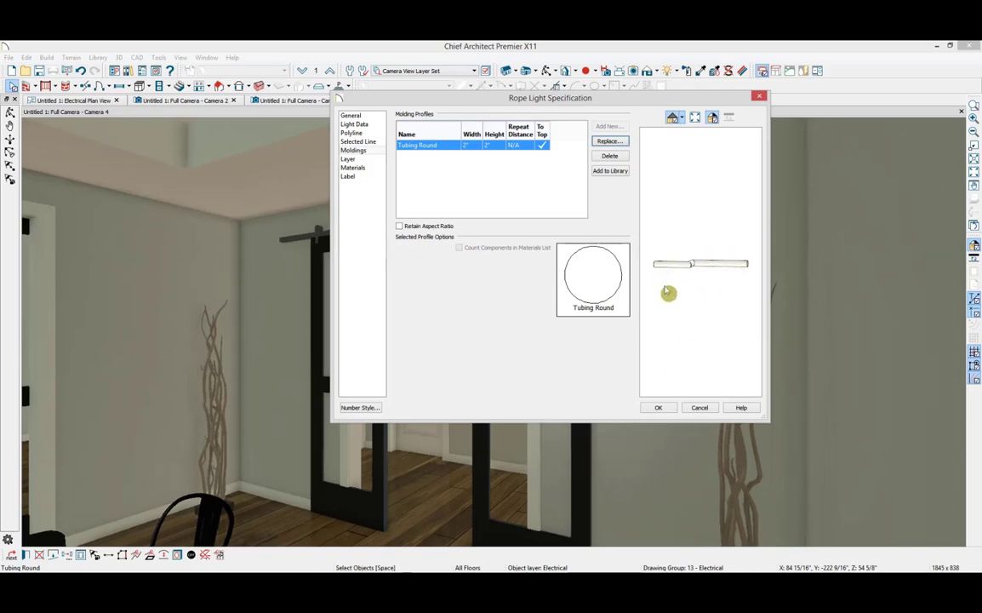
Step: Assign the Lighting White material to the rope light's Tubing Round molding and apply the specification
left_click(353, 167)
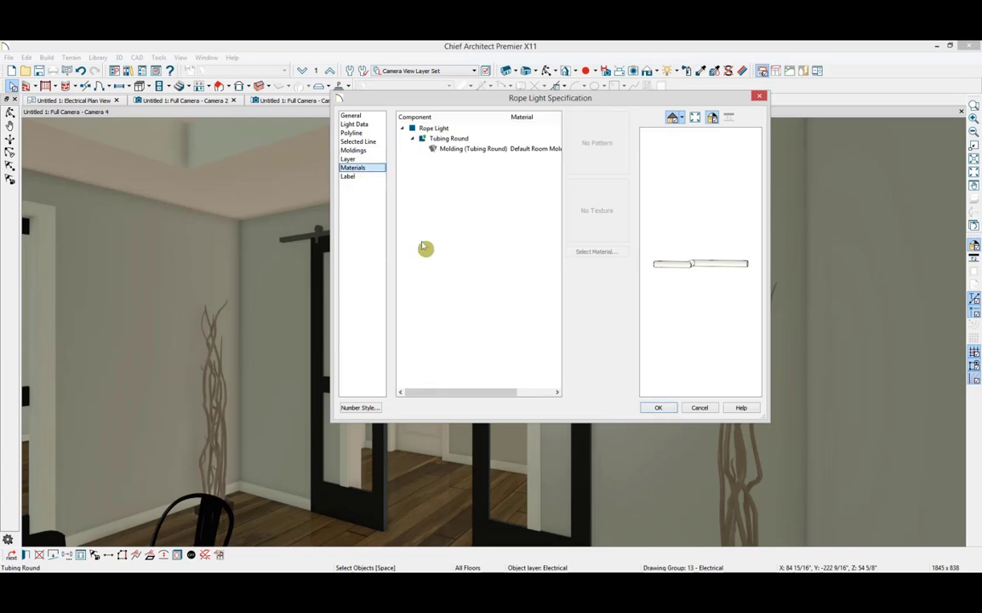
left_click(511, 151)
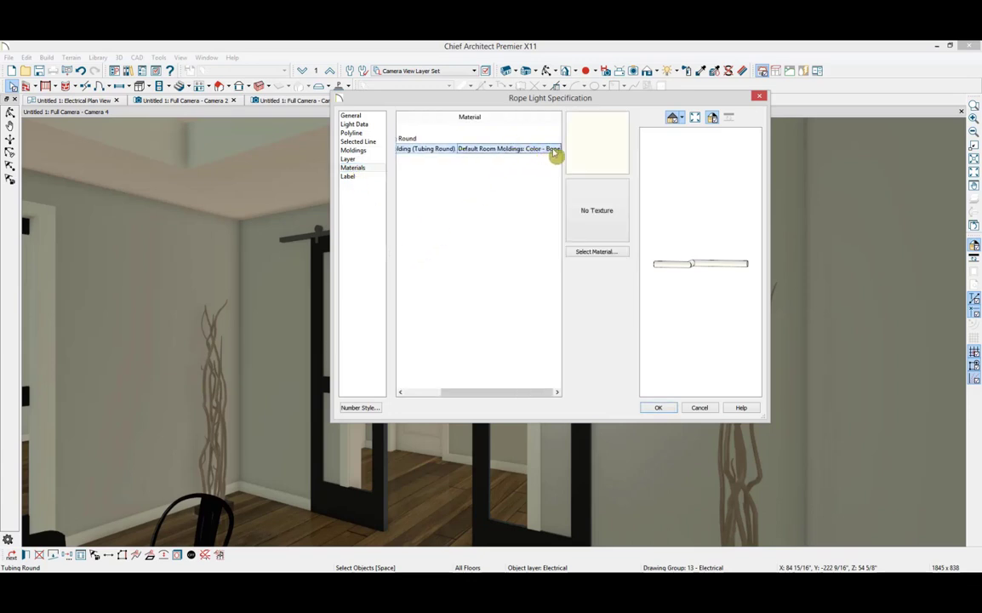
left_click(607, 253)
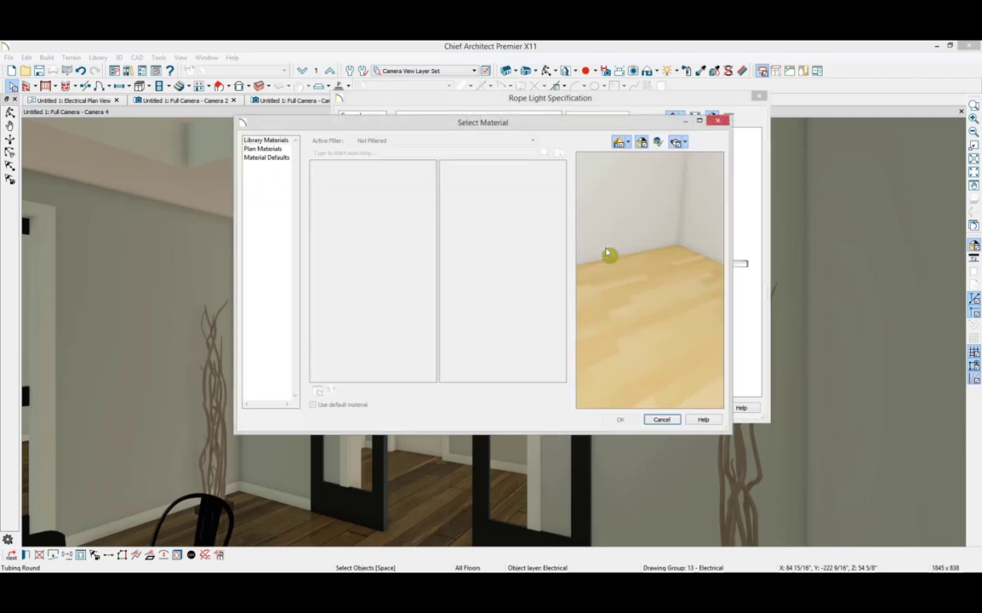
left_click(337, 207)
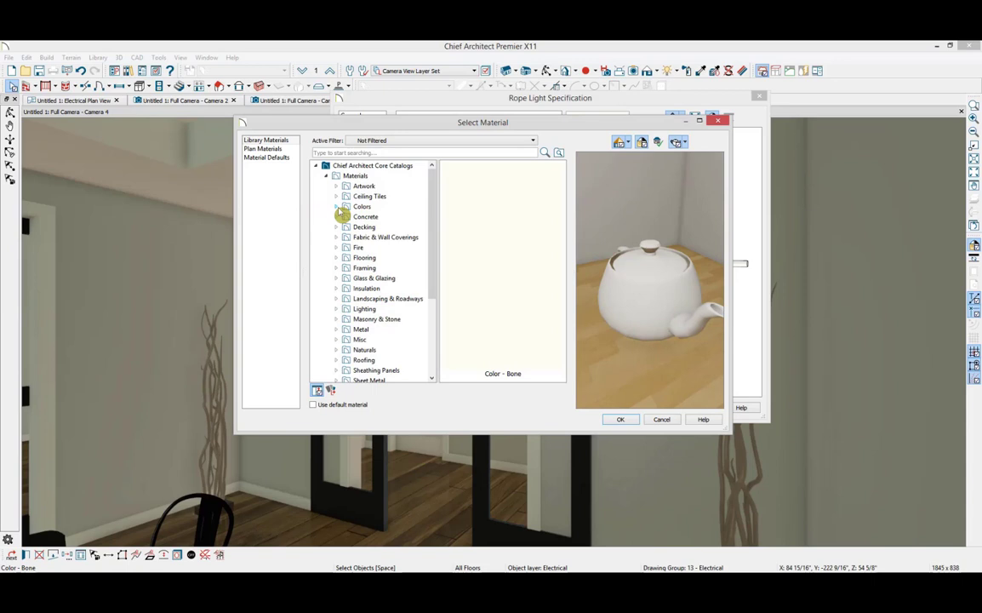
left_click(356, 310)
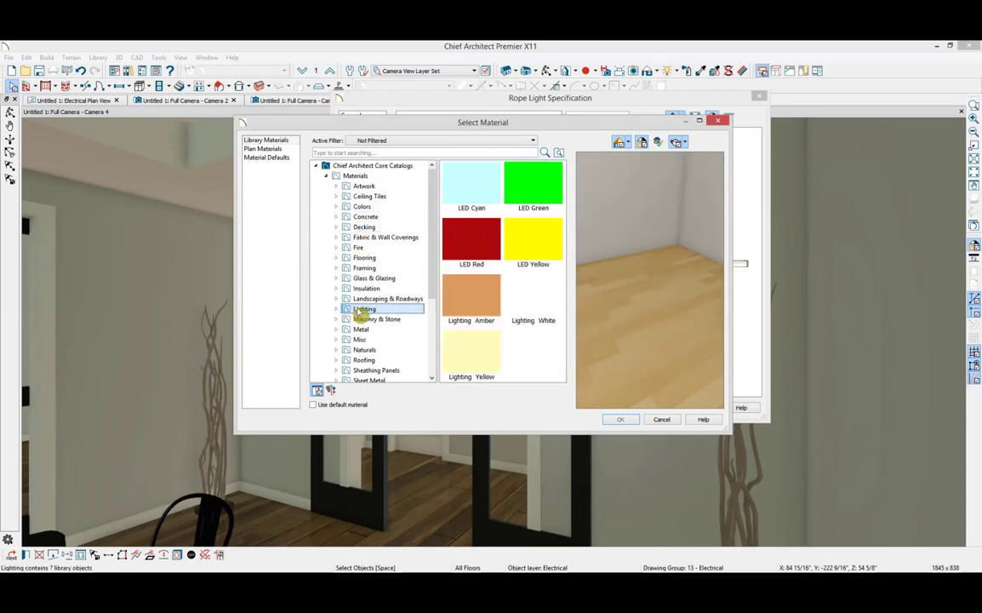
left_click(534, 302)
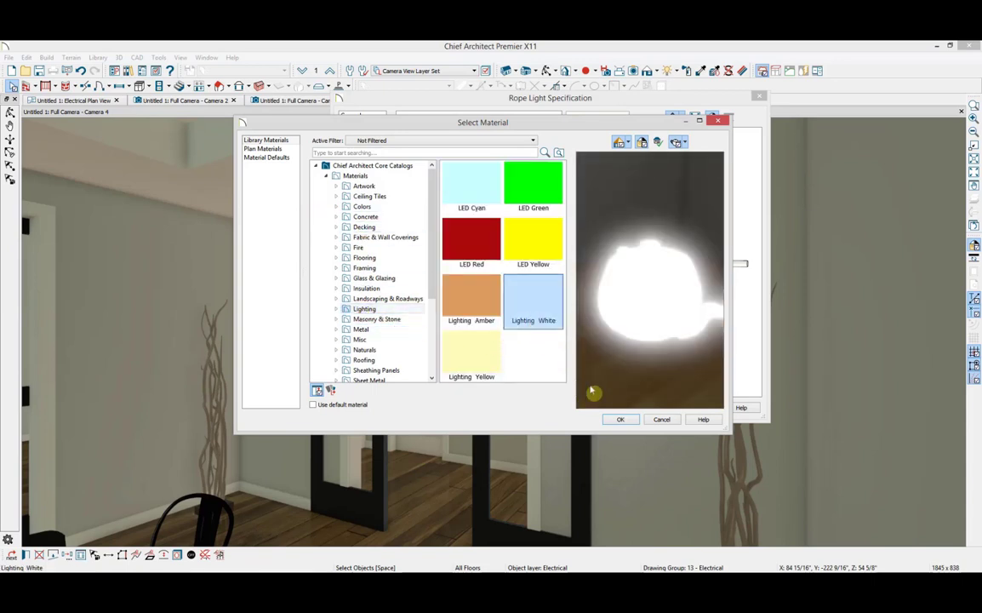
left_click(621, 420)
left_click(652, 407)
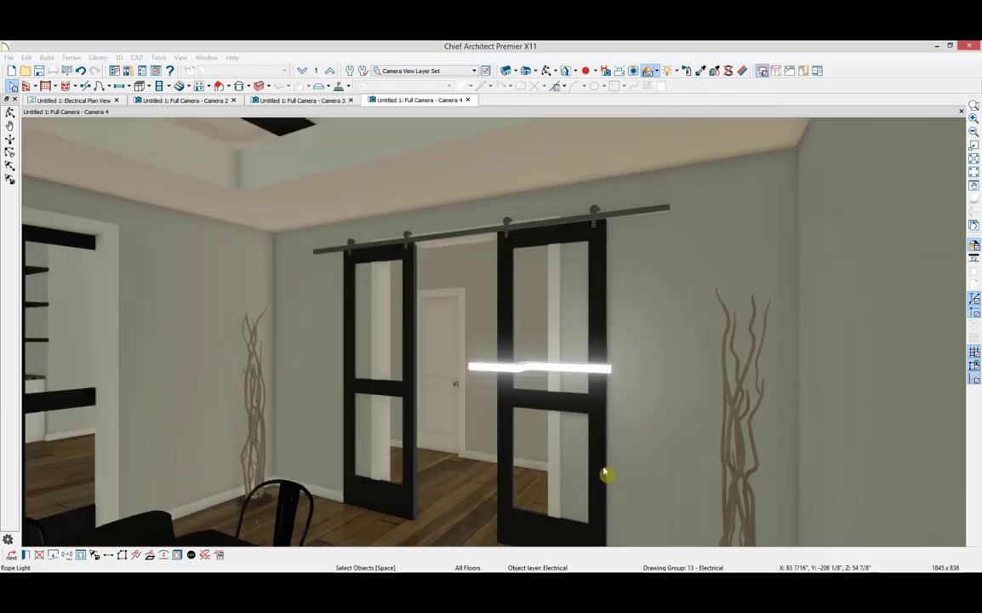